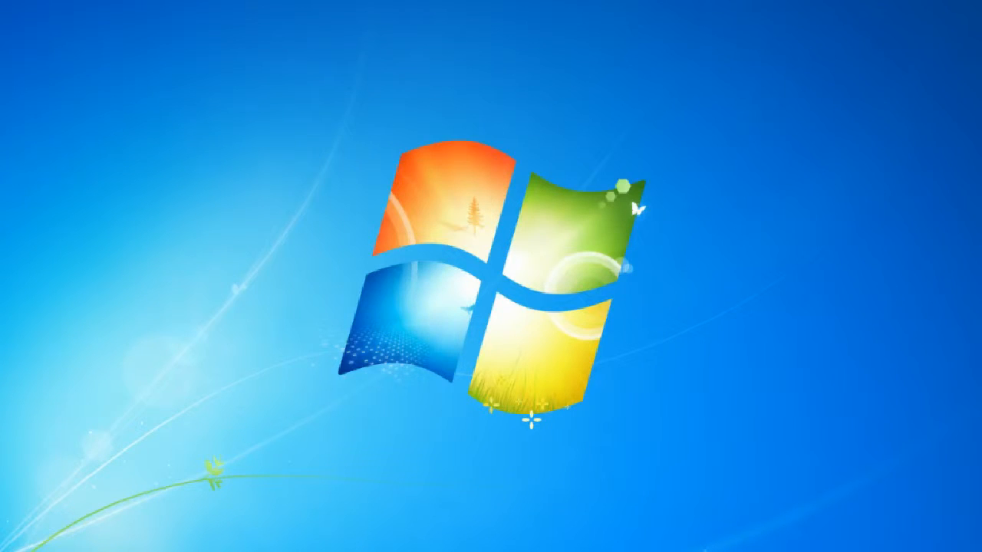
Open the Windows Start menu
key("super")
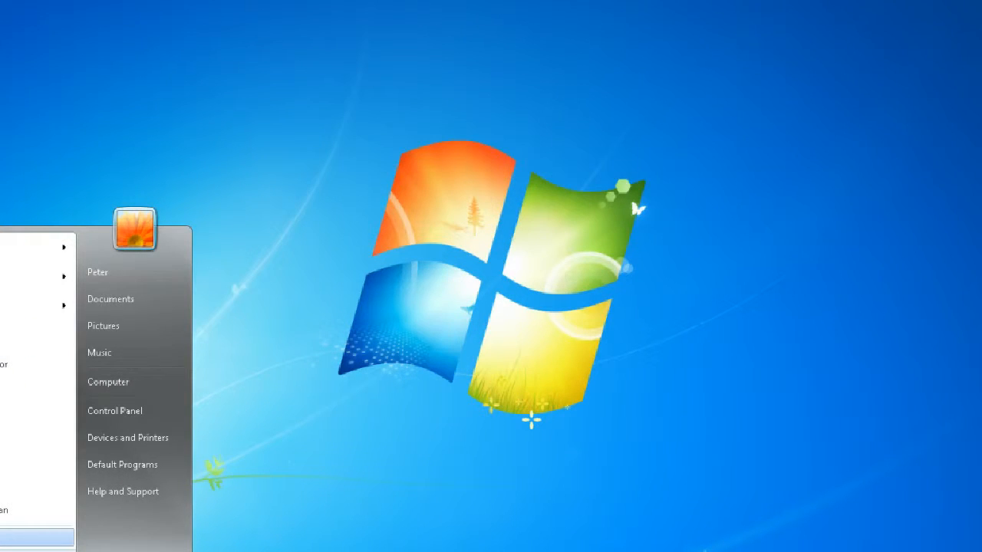
Launch Command Prompt from All Programs > Accessories
left_click(31, 537)
left_click(30, 358)
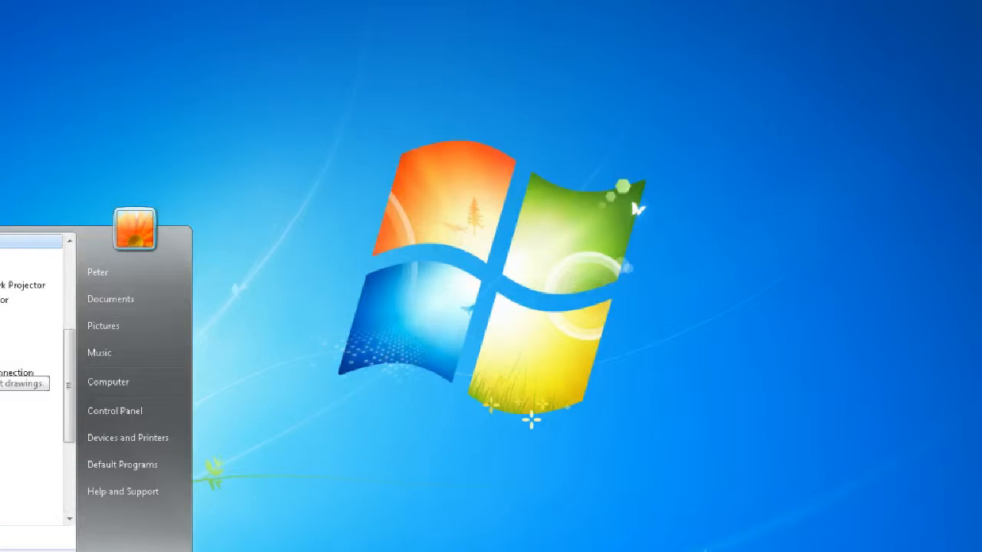
left_click(34, 271)
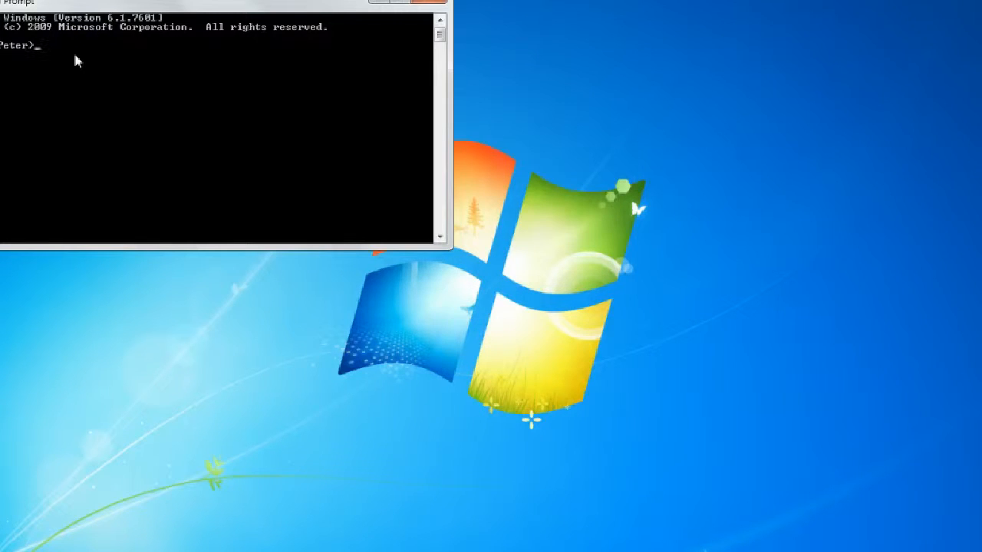
Run ipconfig to find the 192.168.10.1 default gateway, and move the console lower-left
type("ipconfig")
key("Return")
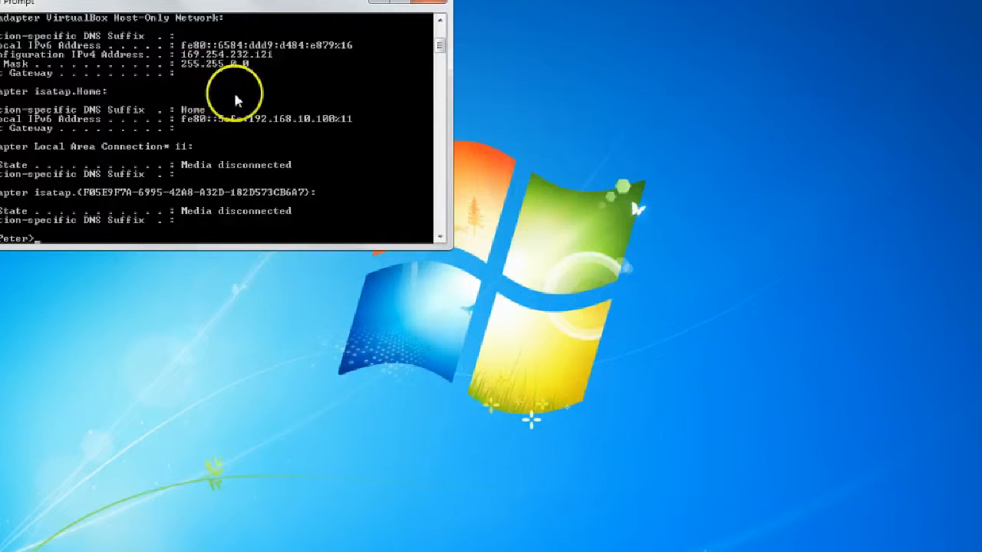
scroll(235, 146, "up", 5)
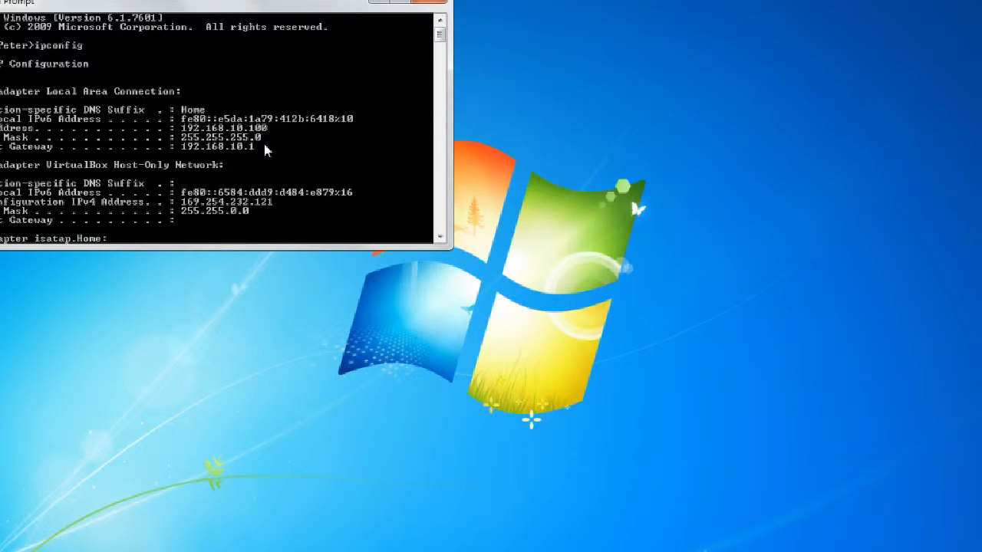
left_click_drag(317, 7, 279, 128)
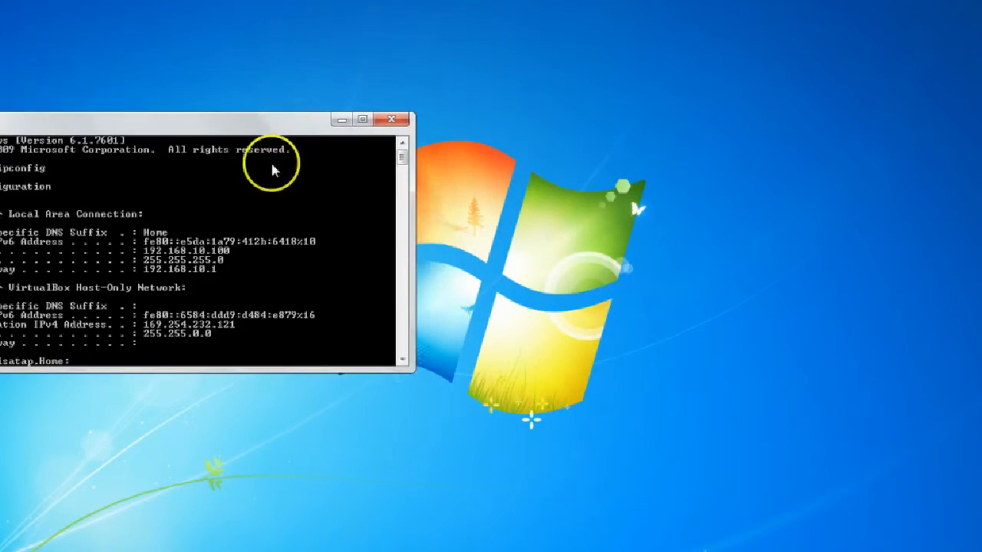
left_click_drag(272, 170, 256, 437)
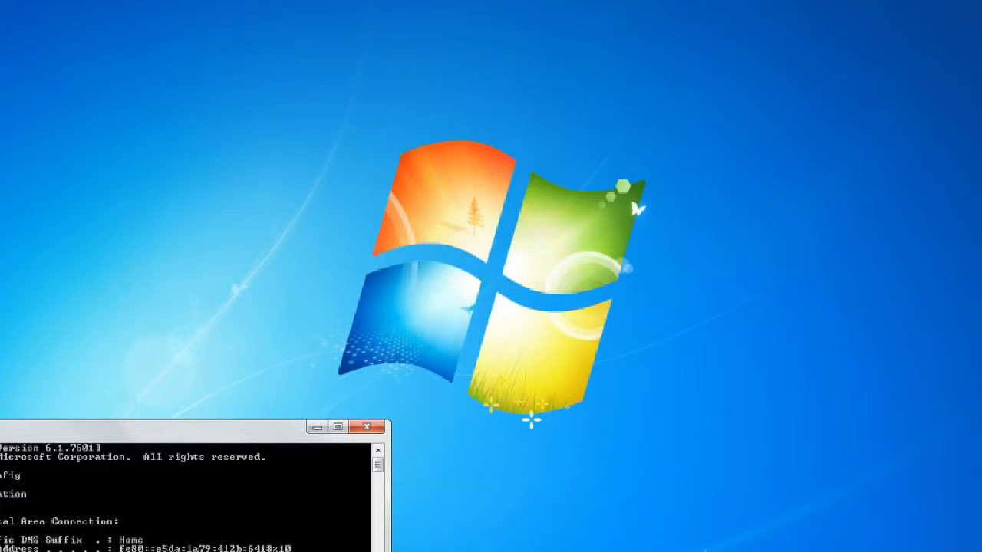
Open Chrome and browse to the router at 192.168.10.1
left_click(138, 550)
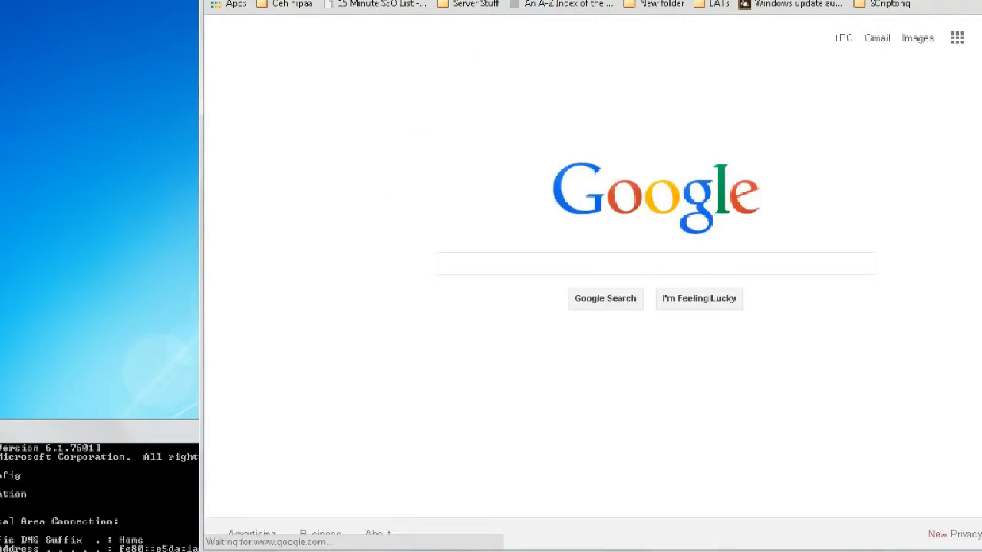
type("192.16")
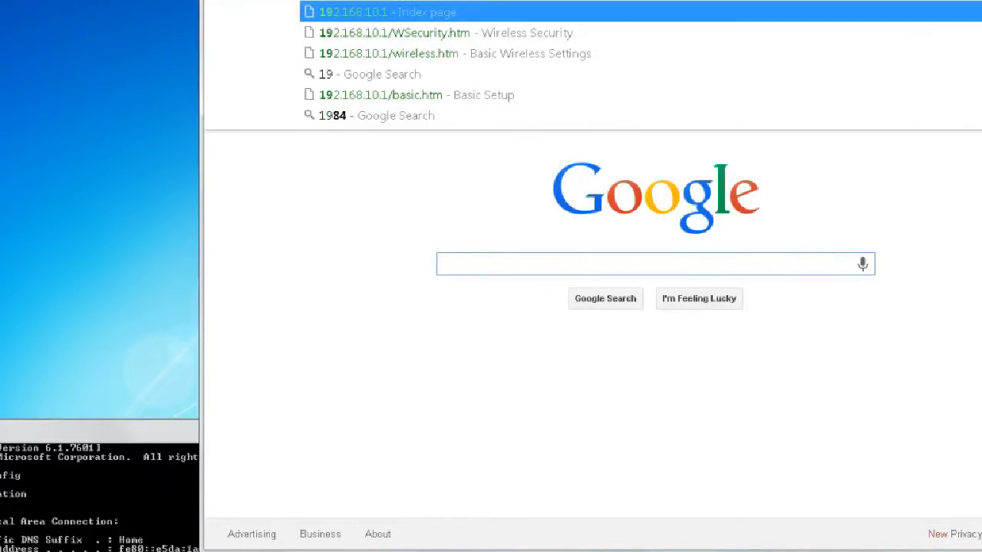
type("8.")
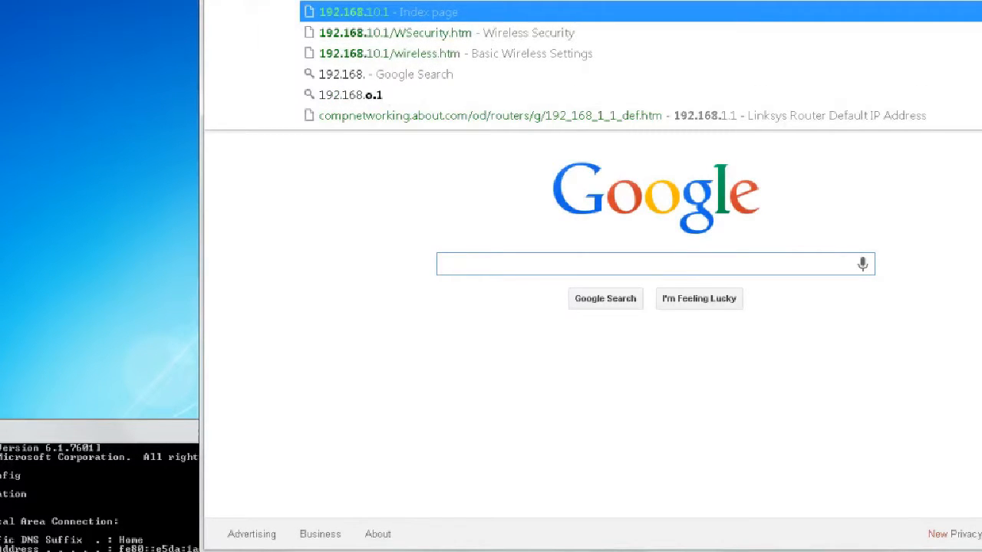
type("10")
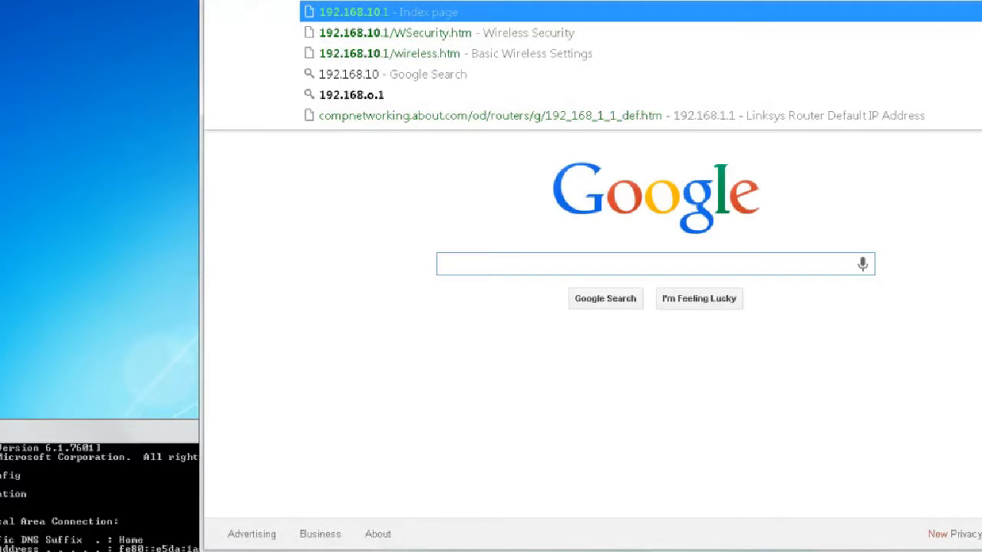
type(".1")
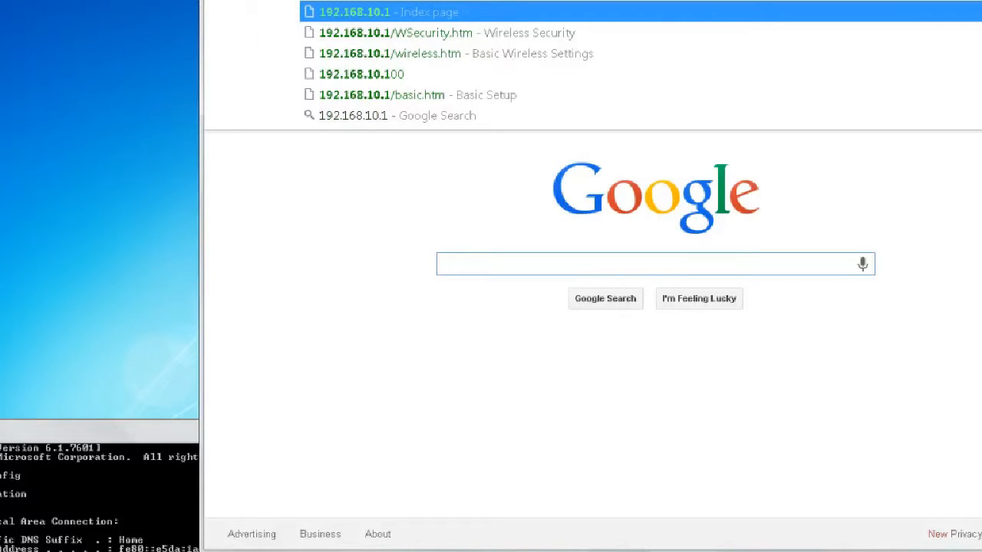
key("Return")
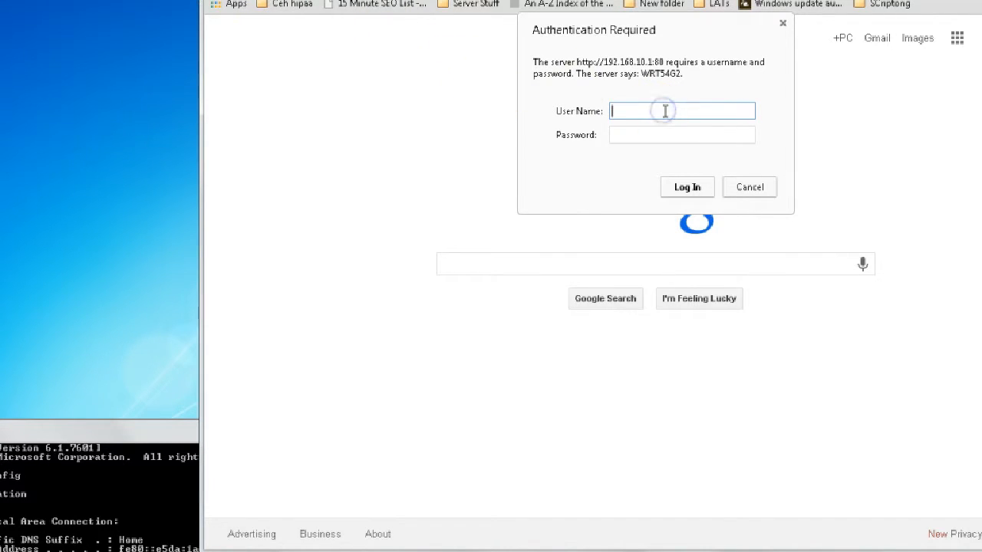
Sign in with the router's admin user name and password, then select the WRT54G2 router name
type("admin")
key("Tab")
type("admin")
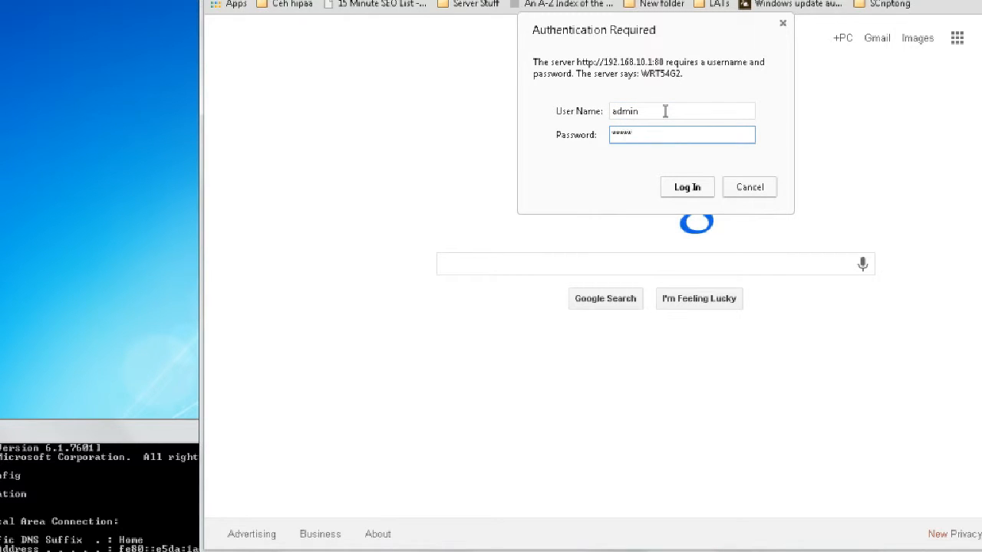
key("Return")
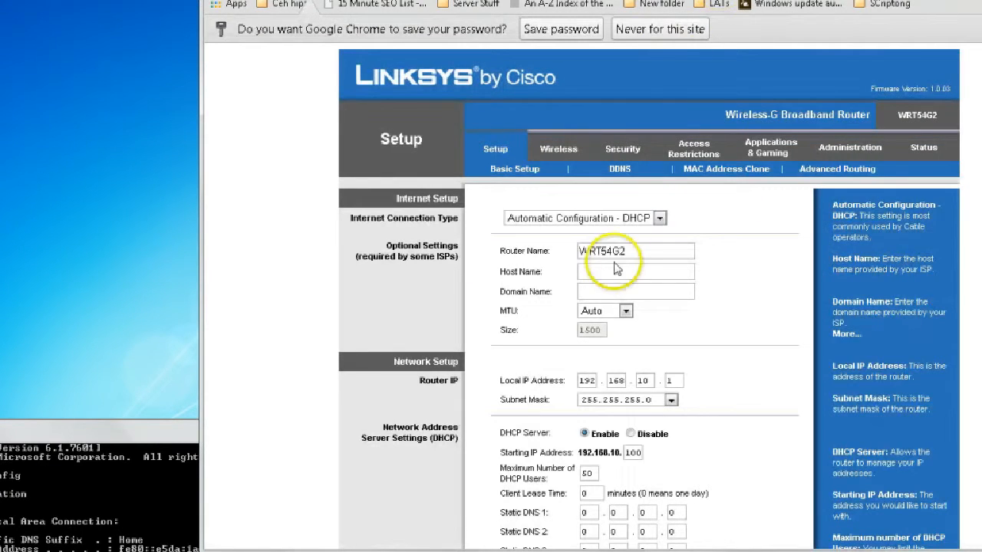
left_click(638, 252)
left_click_drag(639, 252, 579, 252)
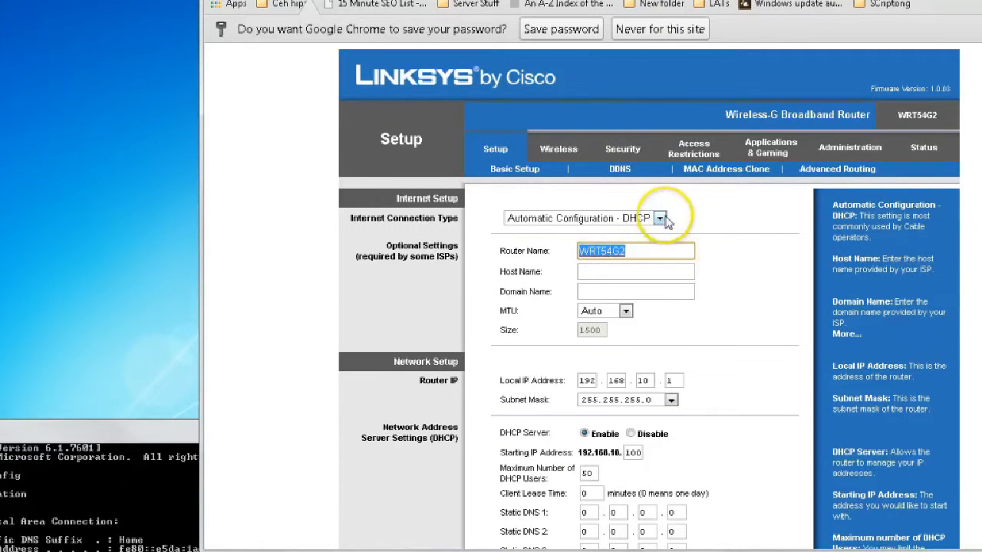
left_click(554, 152)
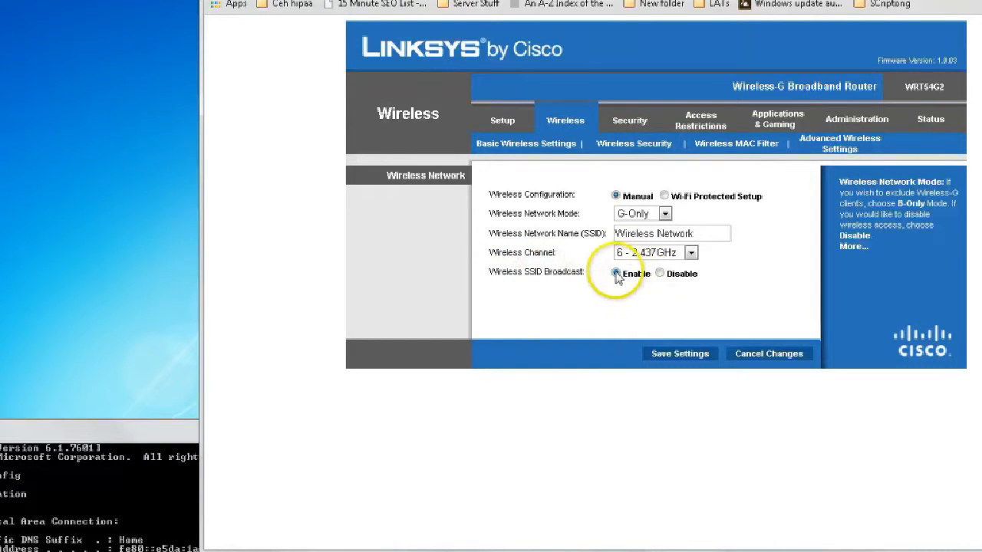
left_click_drag(691, 234, 591, 239)
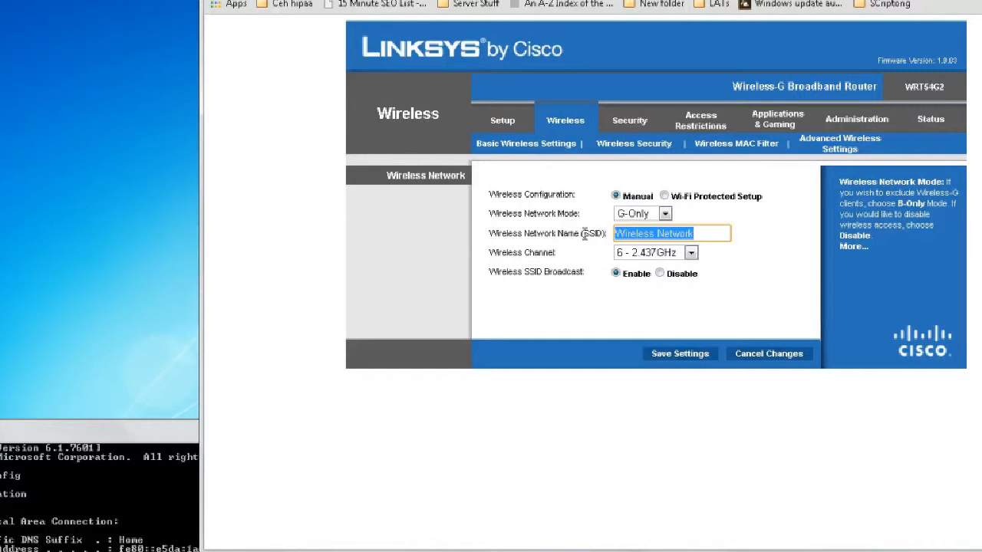
type("www.")
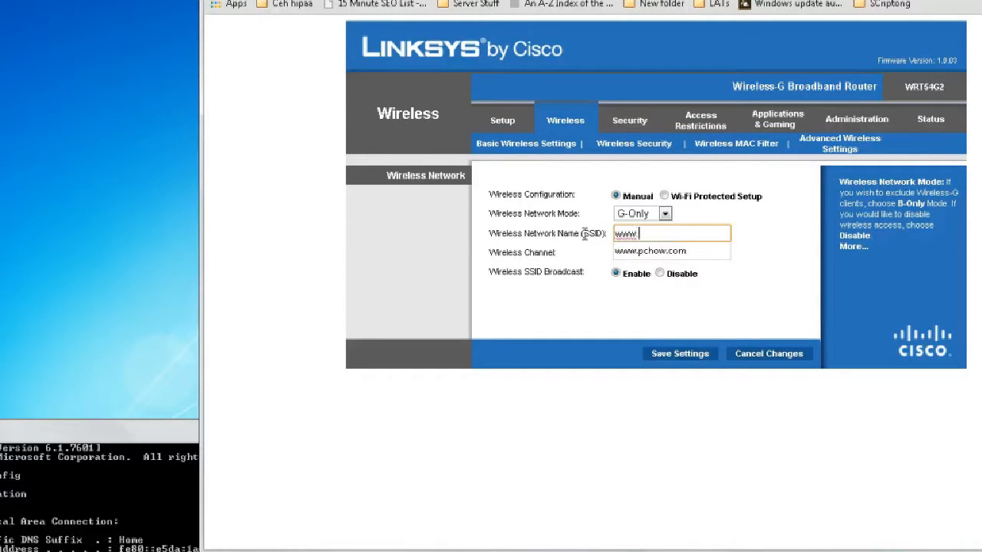
type(" PCHow.com")
left_click(574, 227)
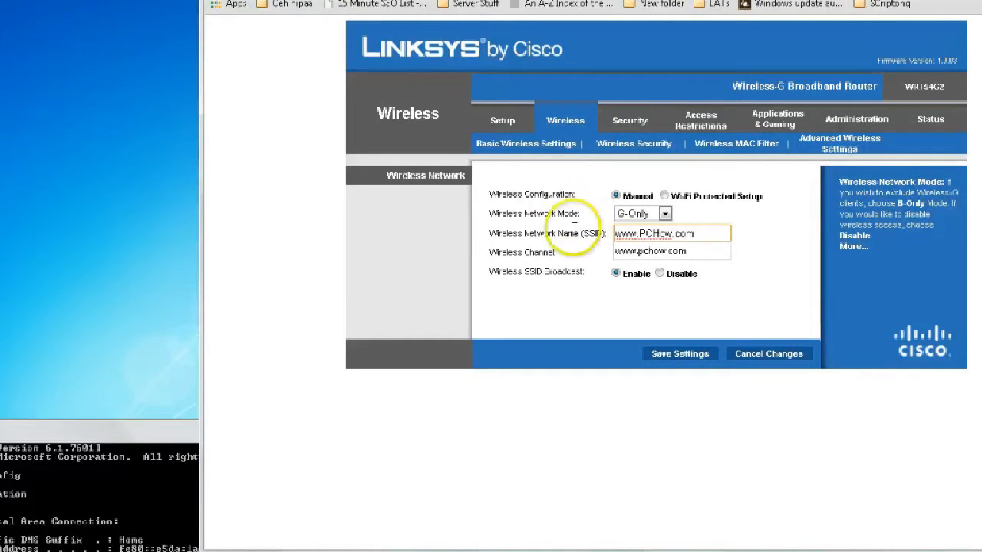
left_click(671, 359)
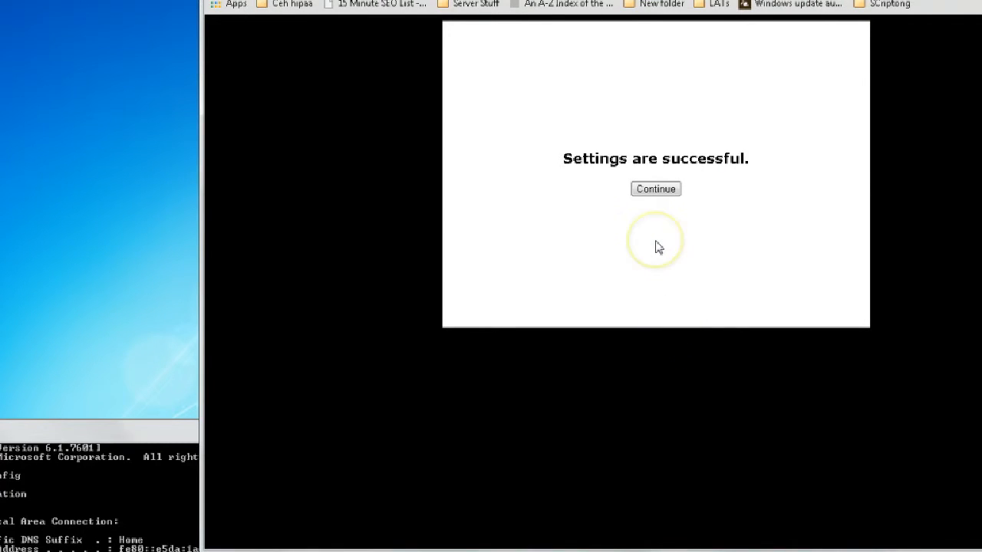
left_click(654, 191)
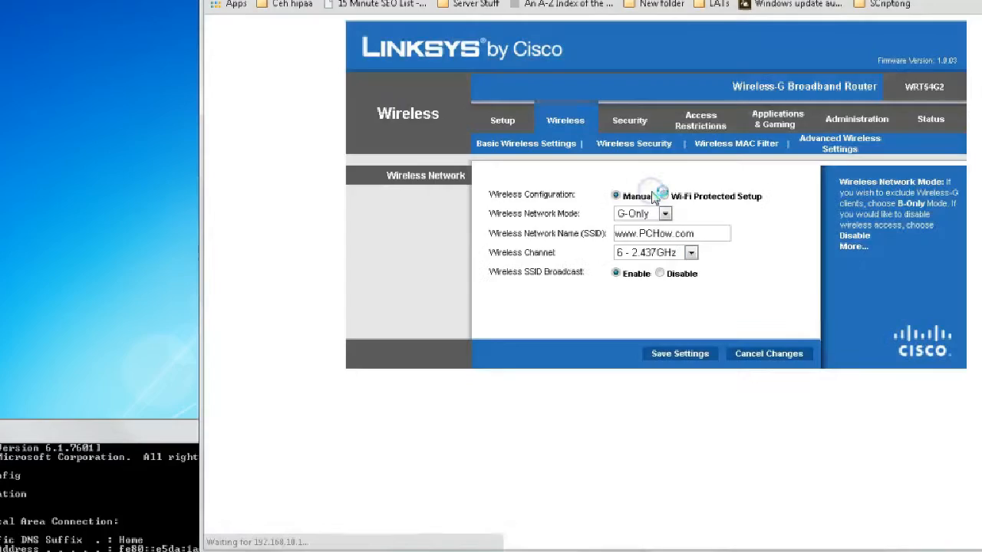
Set the wireless Security Mode to WPA2 Personal
left_click(643, 145)
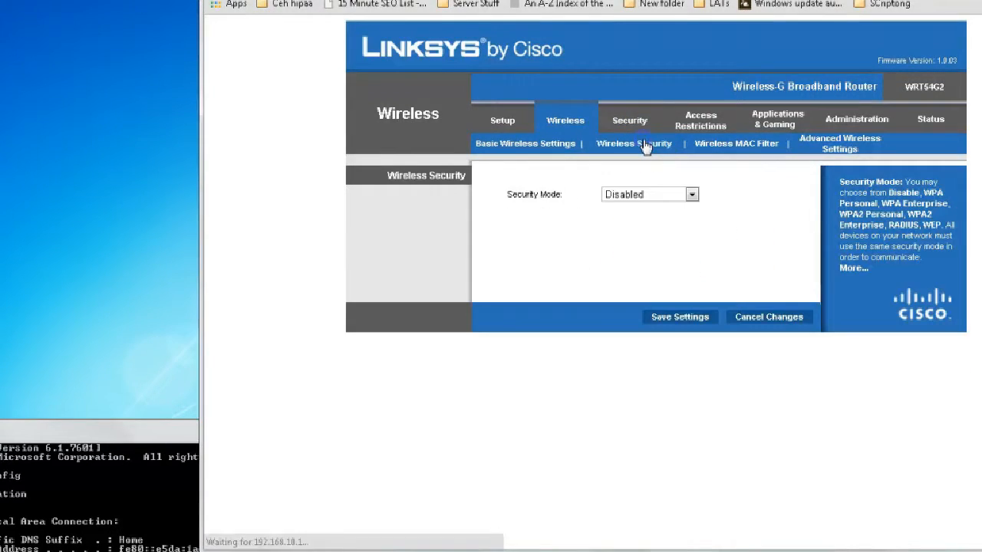
left_click(692, 196)
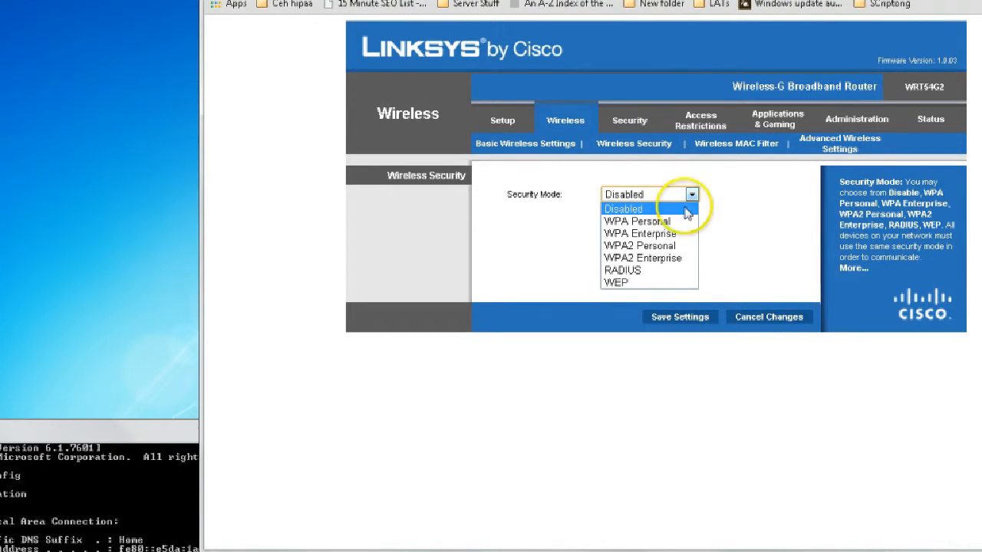
left_click(658, 250)
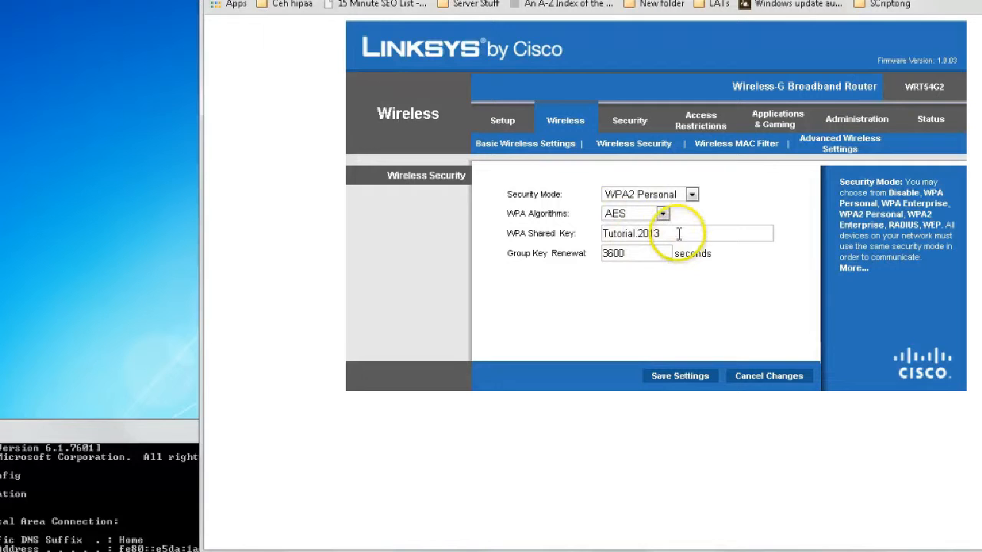
Enter the new shared key with AES encryption and save the wireless security settings
left_click_drag(680, 236, 575, 227)
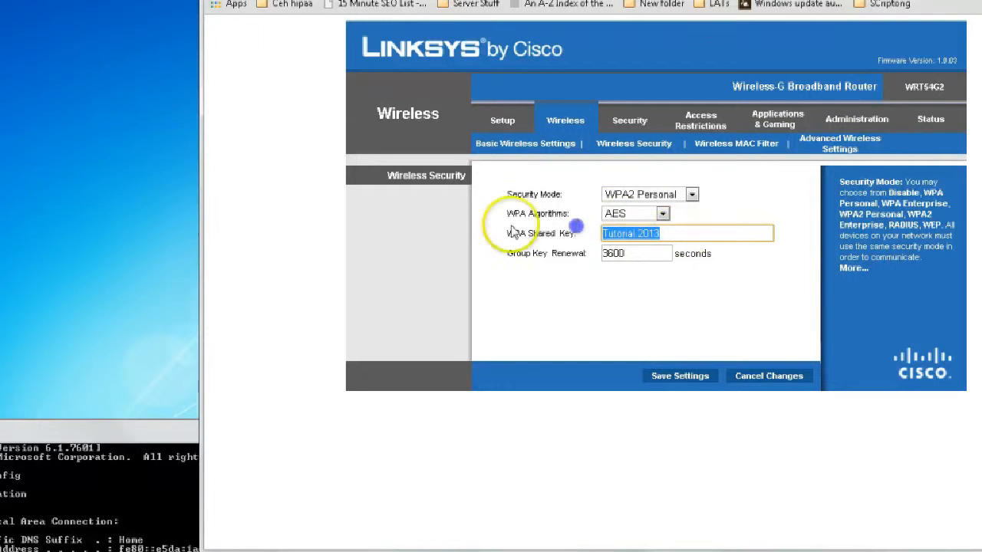
left_click(670, 232)
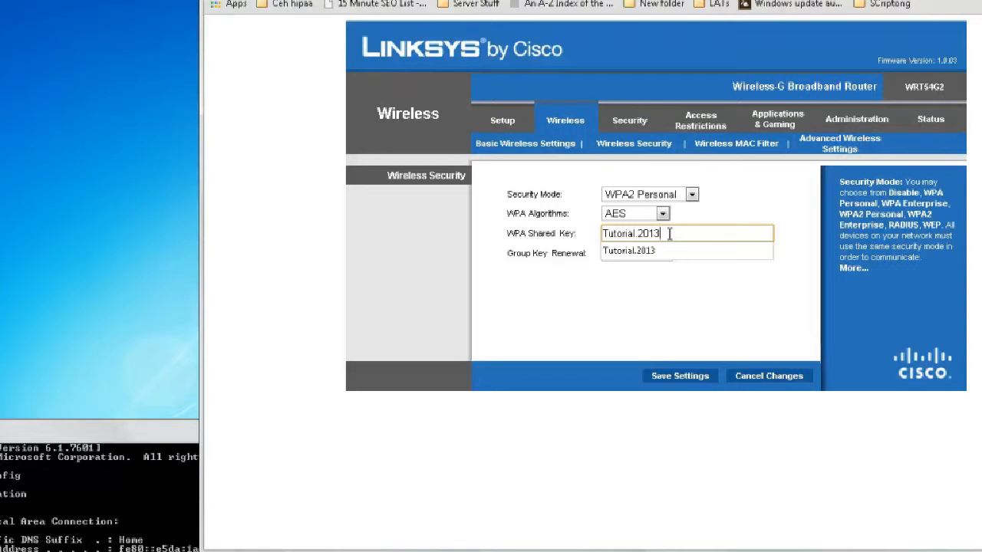
left_click(688, 283)
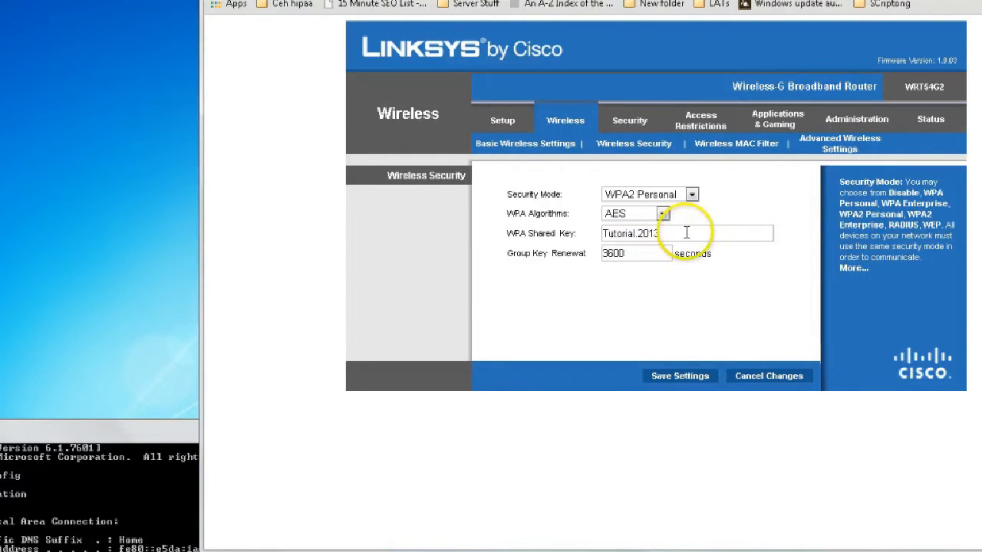
left_click(686, 233)
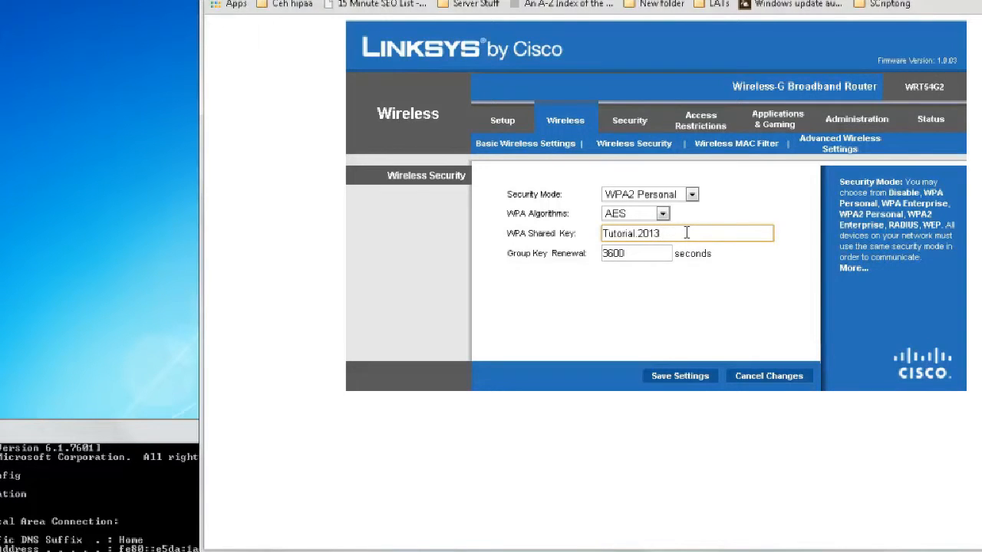
left_click(686, 384)
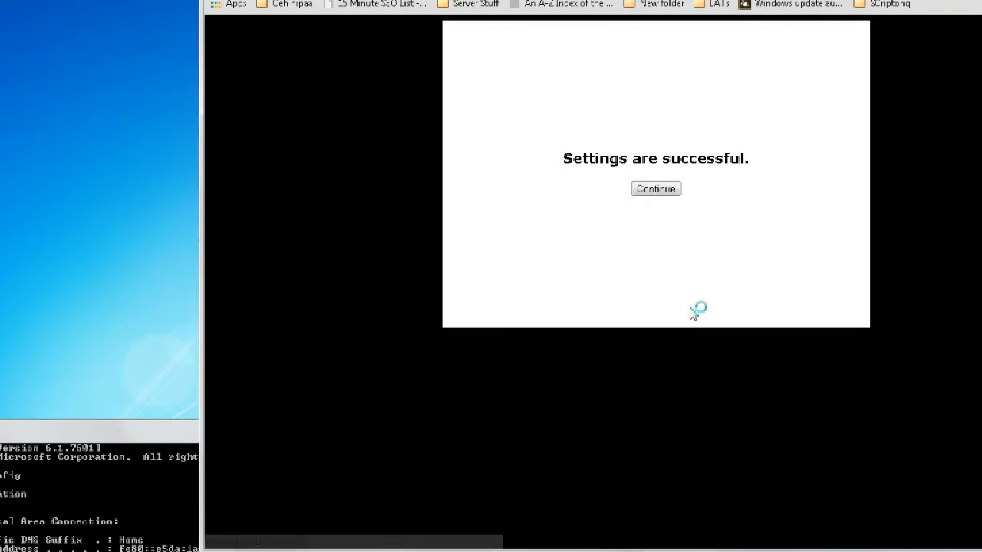
left_click(657, 188)
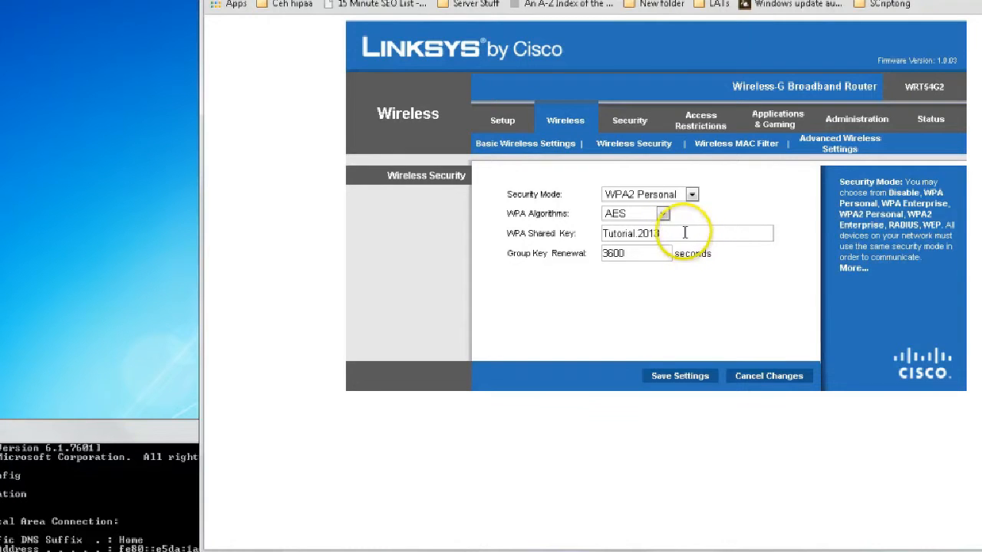
left_click_drag(686, 233, 561, 231)
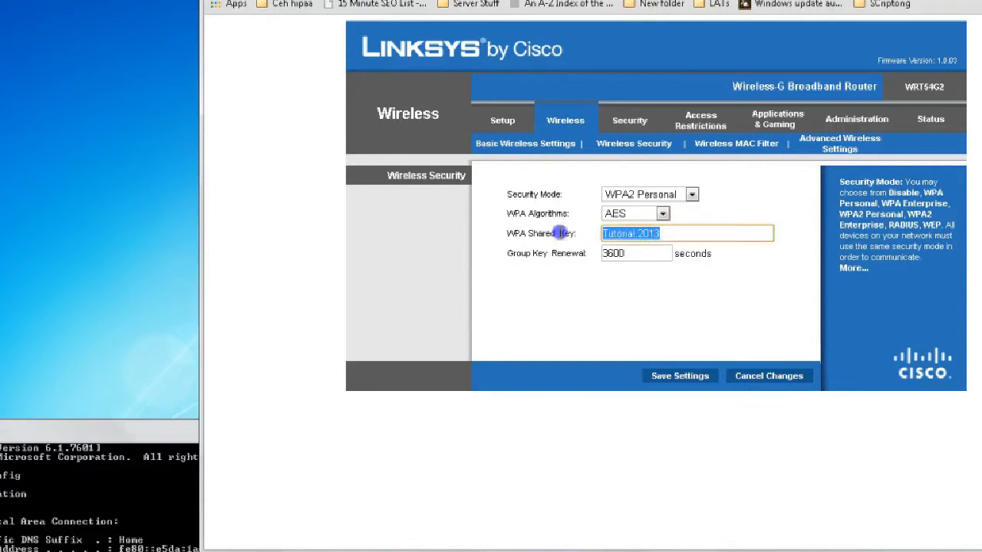
Enter and confirm a new router password under Administration > Management, then save
left_click(626, 179)
left_click(629, 121)
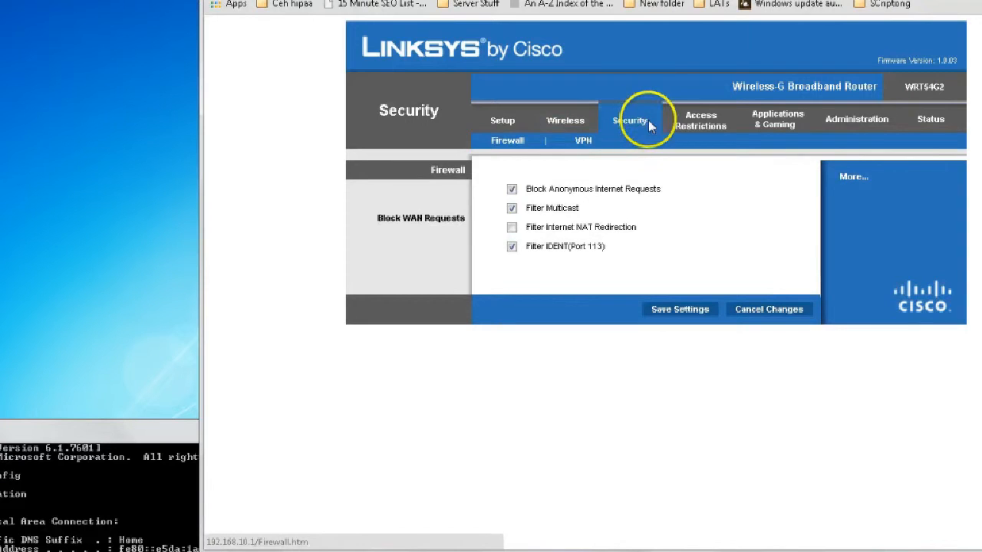
left_click(854, 122)
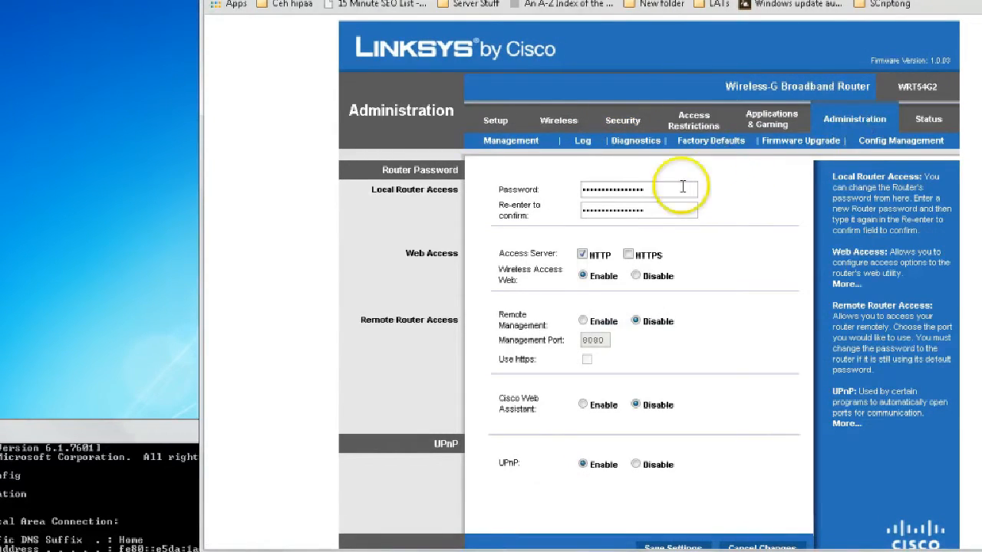
left_click_drag(657, 191, 513, 191)
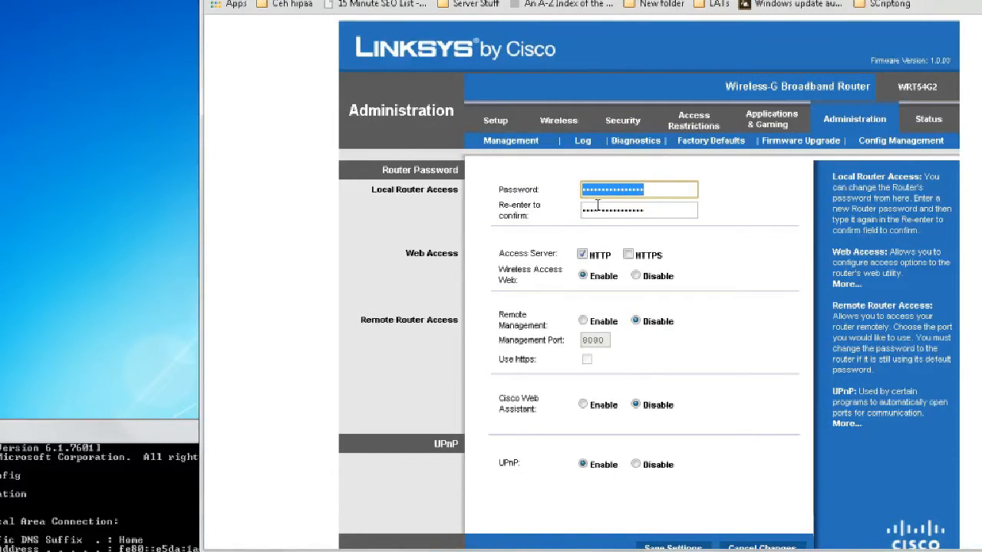
type("•••••")
key("Tab")
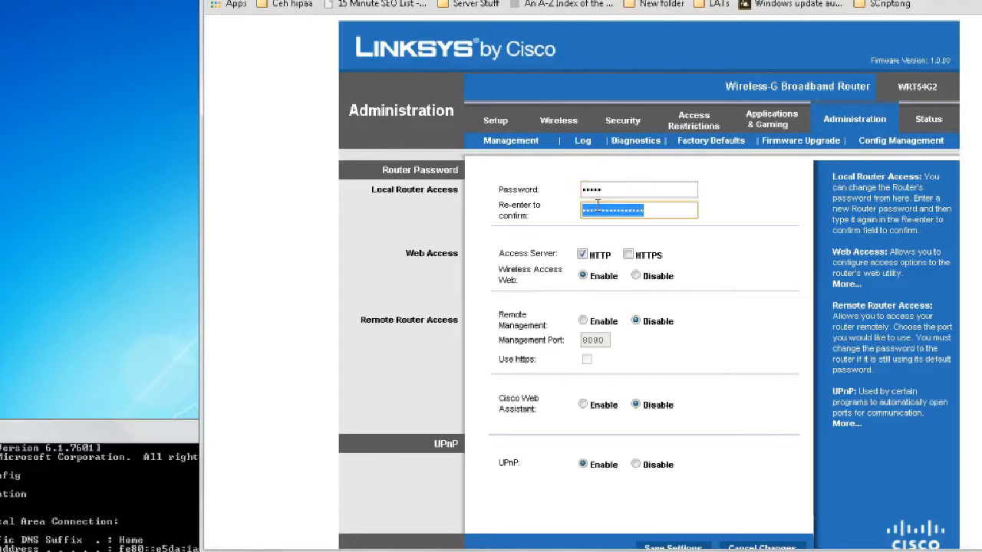
type("•••••")
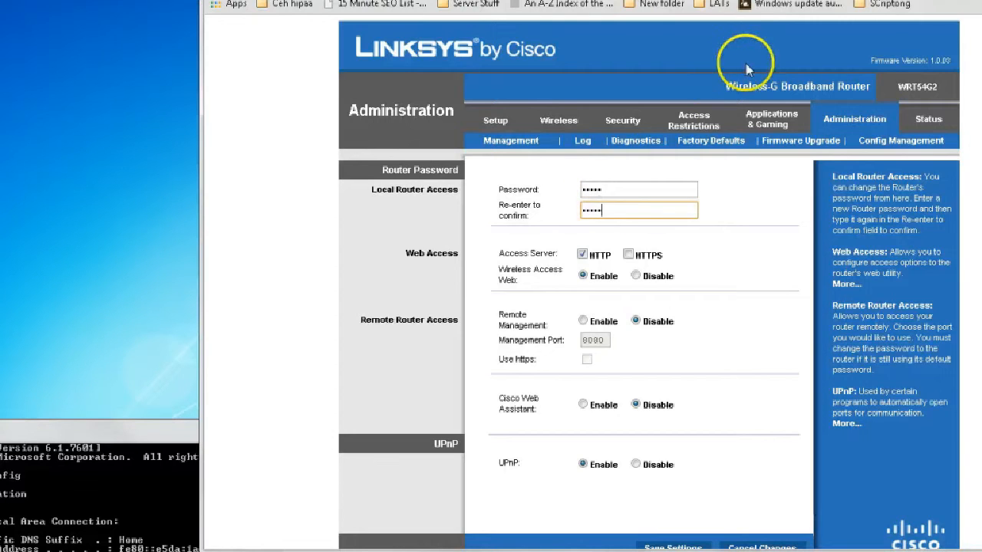
scroll(818, 274, "down", 1)
left_click(672, 526)
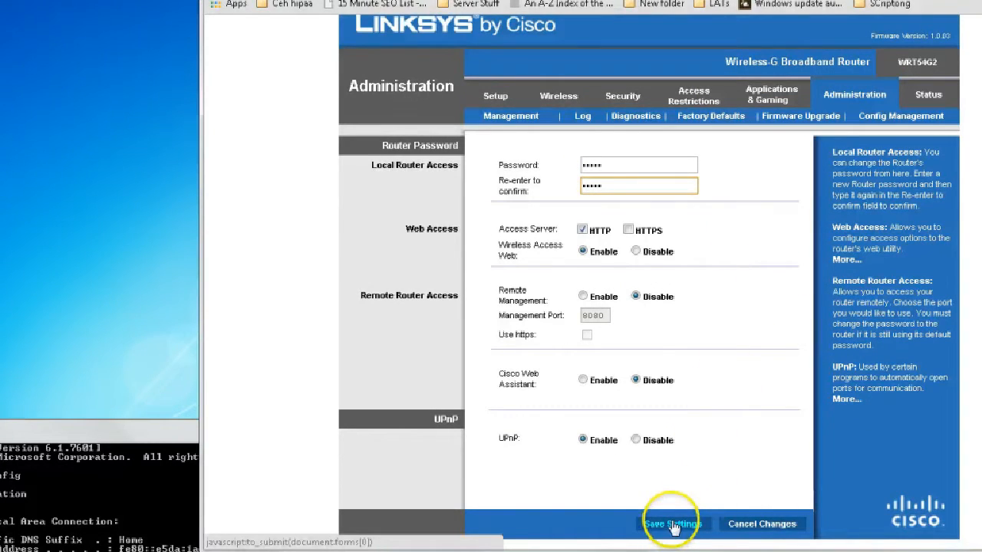